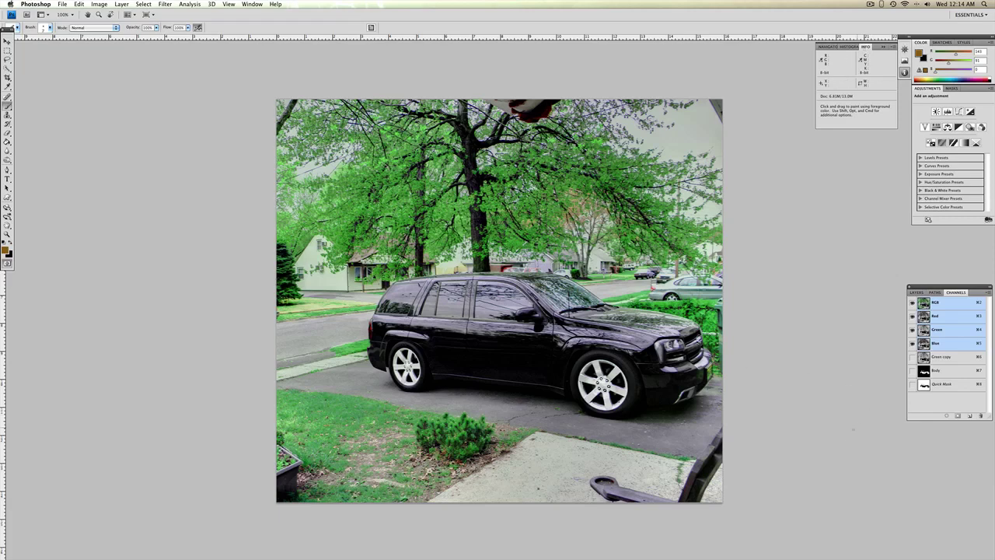
Load the Body channel as a selection, then return to the RGB composite and Layers panel
click(923, 372)
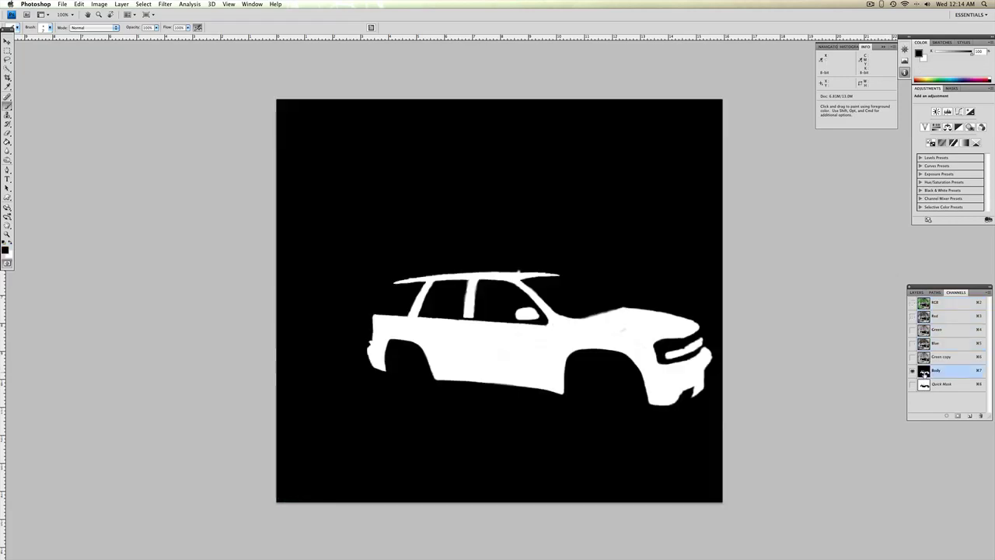
super+click(924, 372)
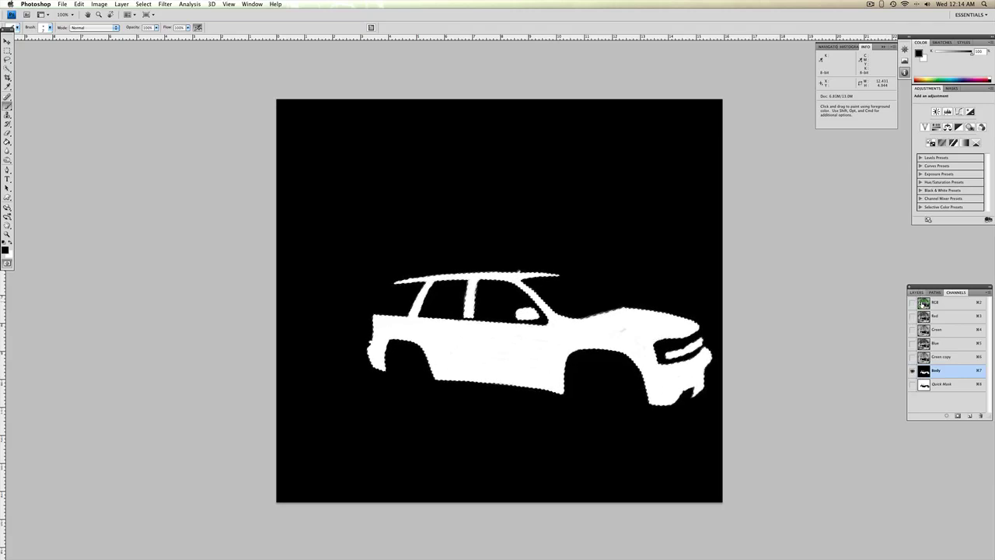
click(925, 305)
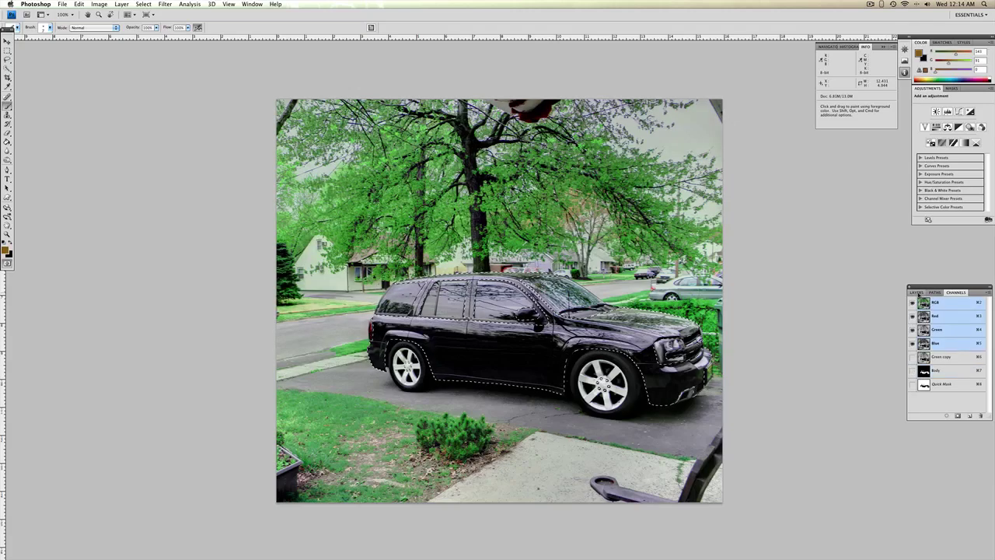
click(917, 292)
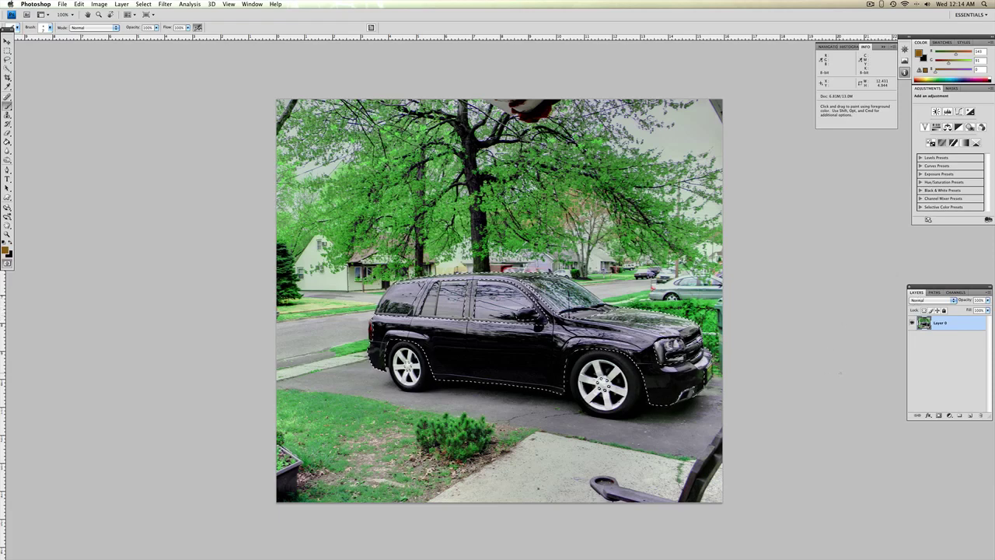
Fill the car selection with brown on new Layer 1 and set it to Screen blending
click(972, 417)
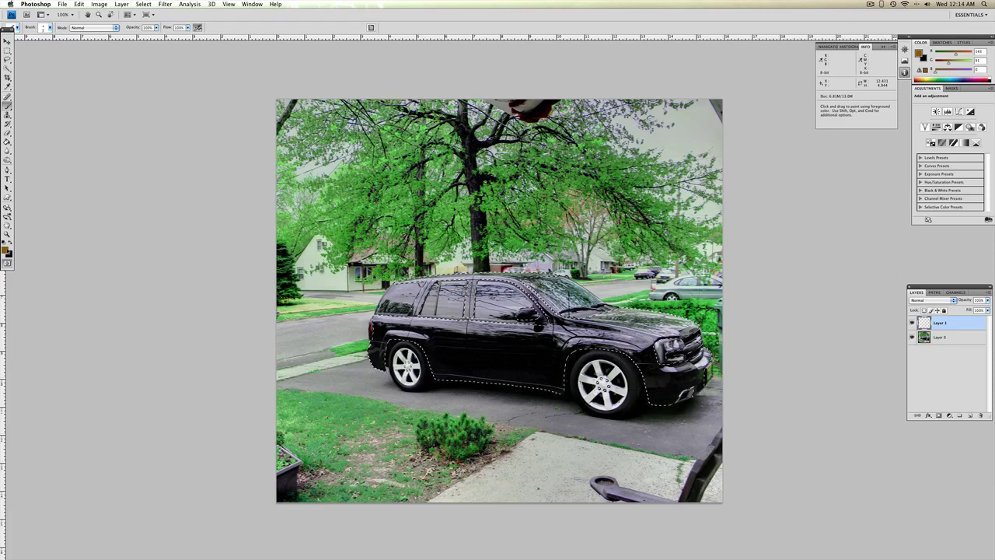
click(6, 250)
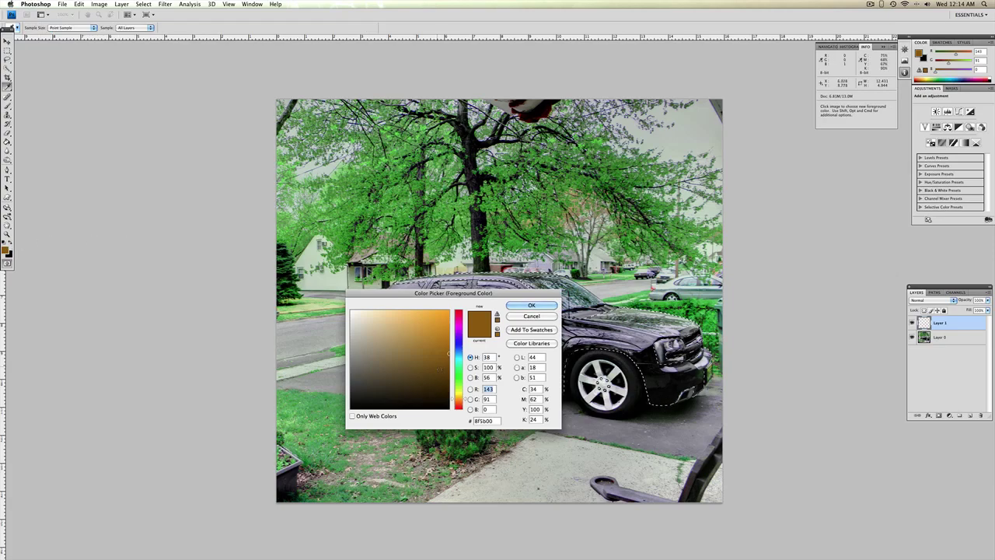
click(532, 305)
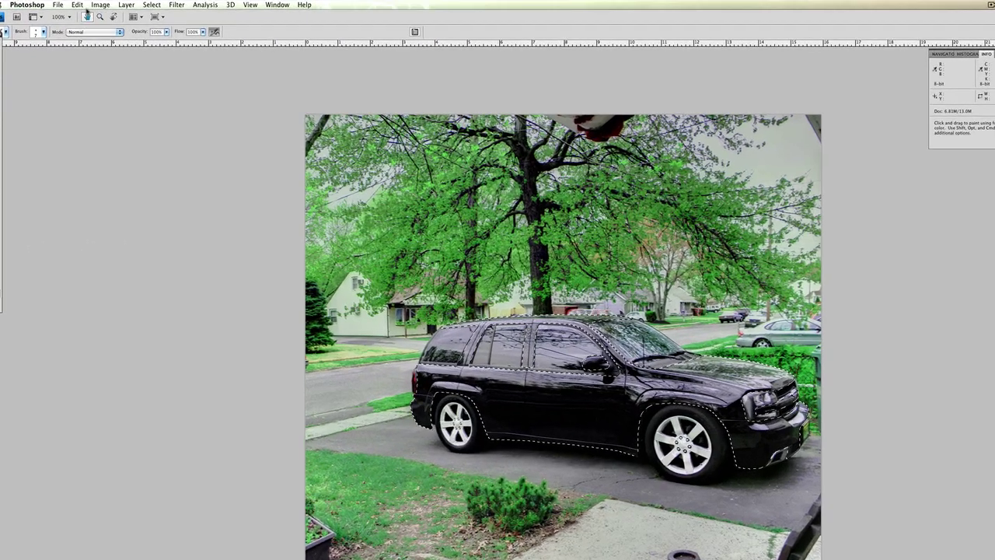
click(78, 4)
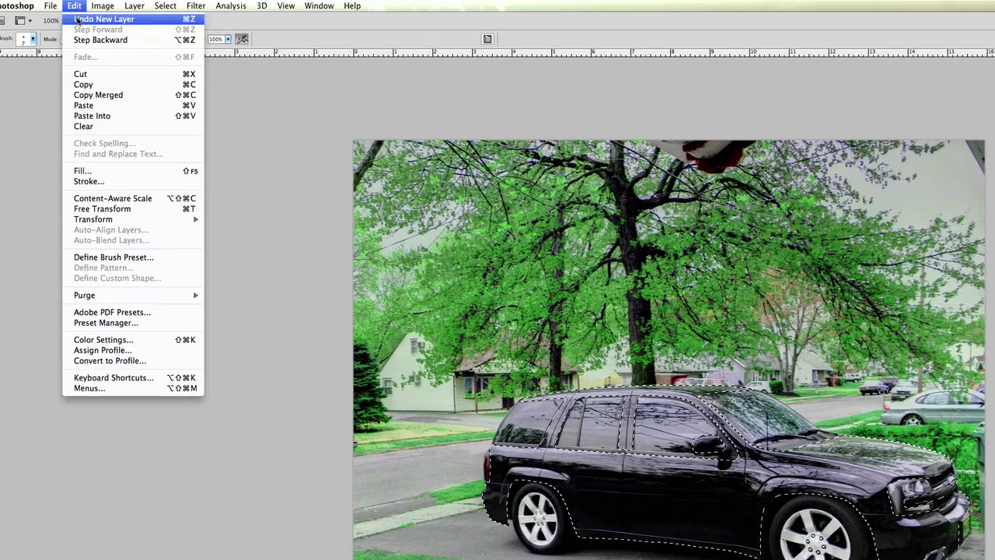
click(99, 166)
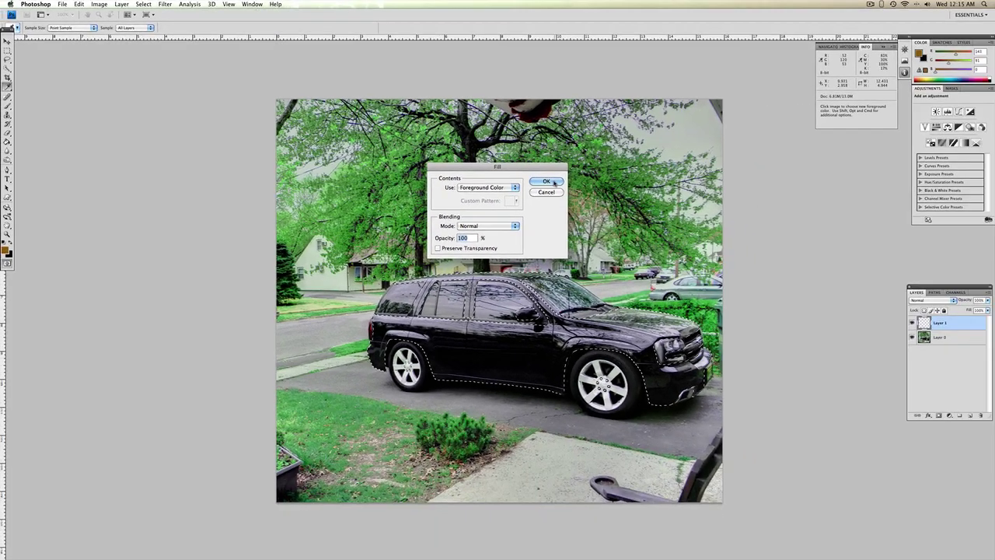
click(702, 242)
key(b)
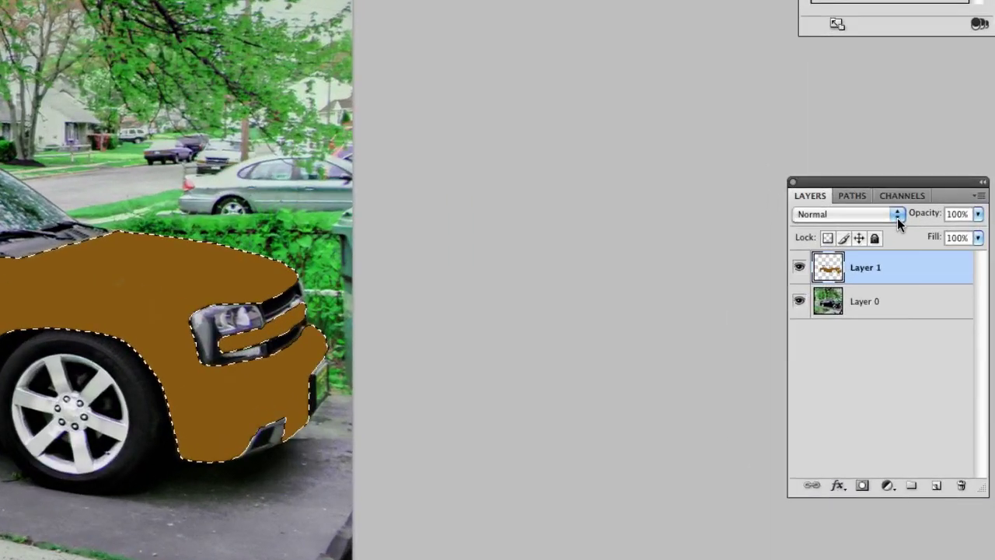
click(898, 218)
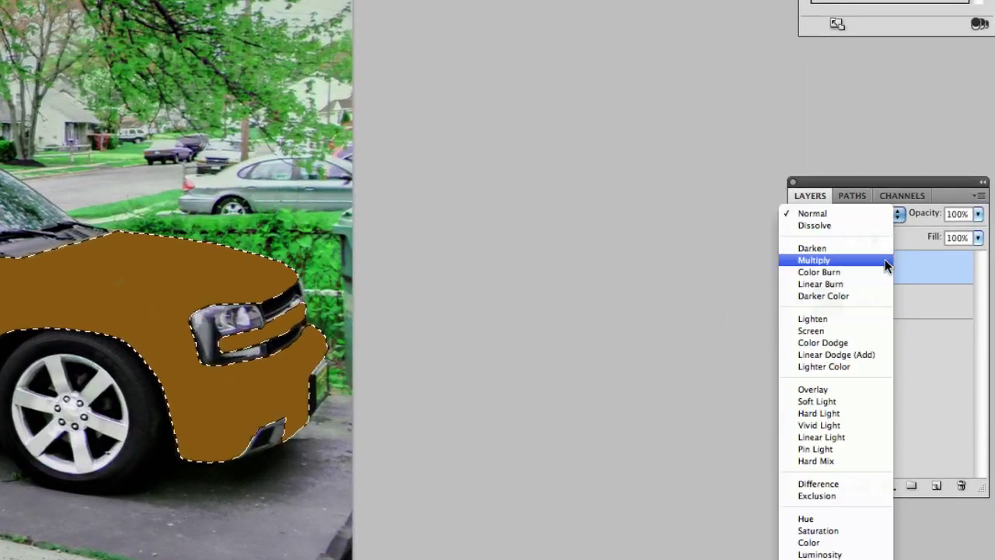
click(861, 329)
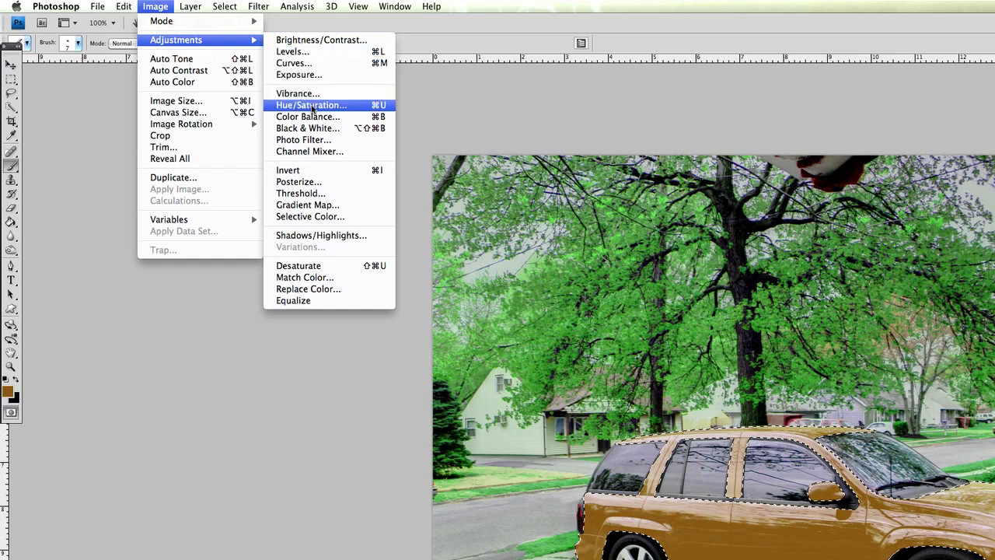
Colorize the car body in Hue/Saturation at Hue 232, Saturation 58, Lightness -17
click(315, 105)
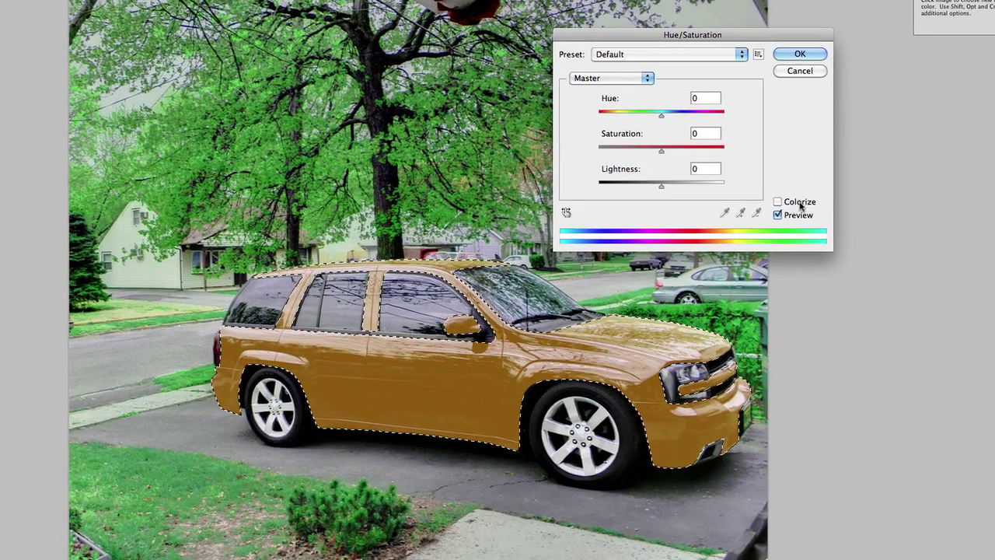
click(779, 203)
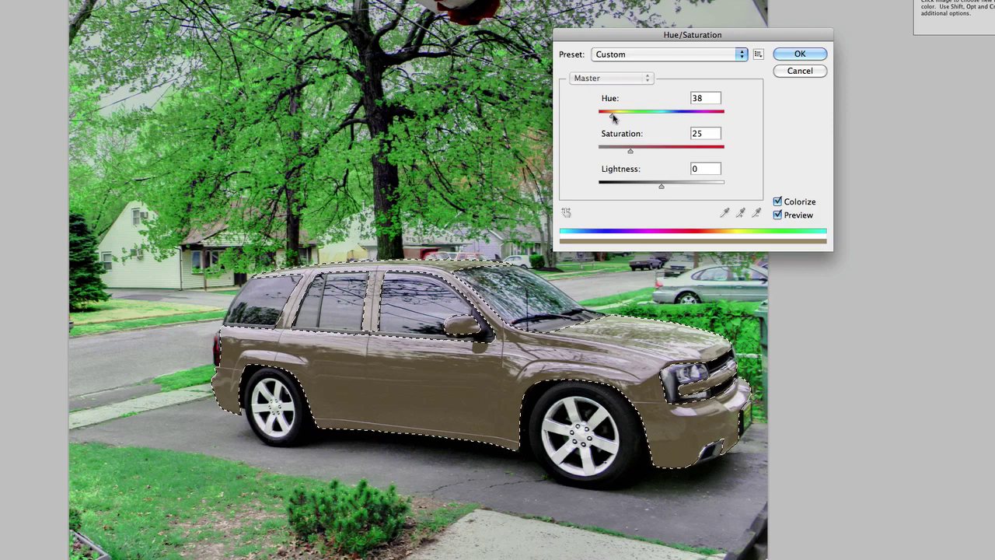
drag(612, 116, 725, 118)
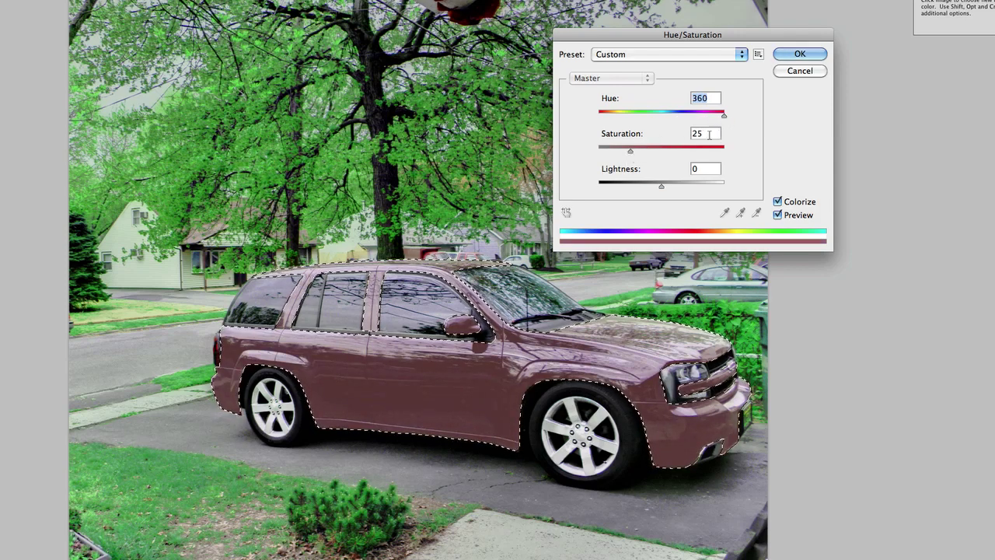
drag(723, 116, 679, 117)
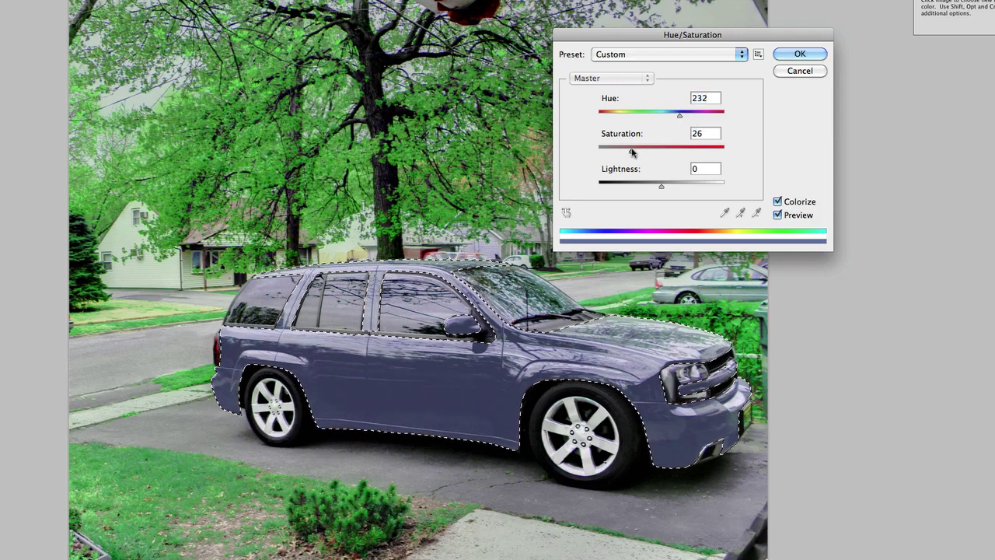
drag(632, 152, 670, 152)
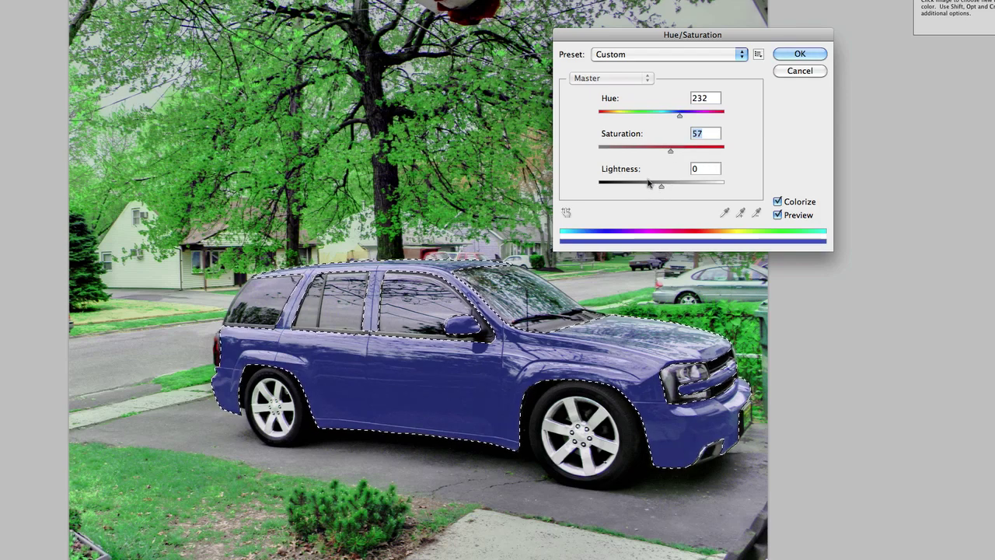
mouse_move(662, 186)
mouse_down()
mouse_move(630, 192)
mouse_move(738, 202)
mouse_move(647, 196)
mouse_move(656, 194)
mouse_up()
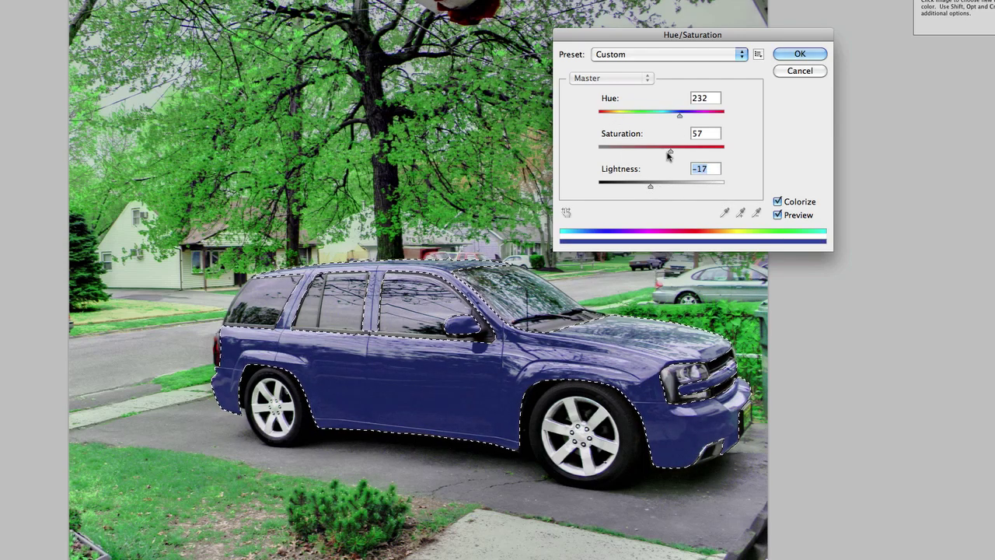
mouse_move(670, 150)
mouse_down()
mouse_move(685, 155)
mouse_move(670, 152)
mouse_up()
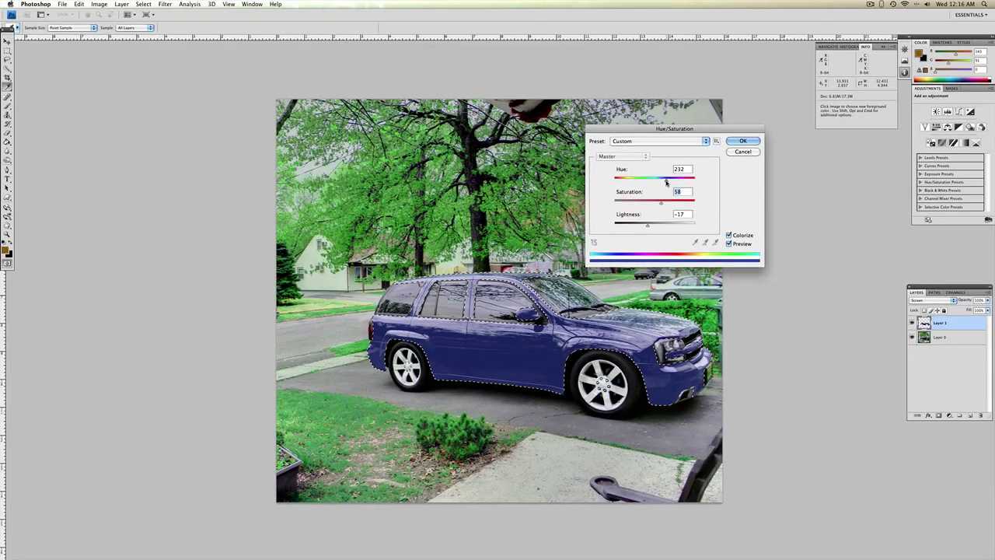
drag(680, 115, 672, 118)
drag(662, 181, 666, 180)
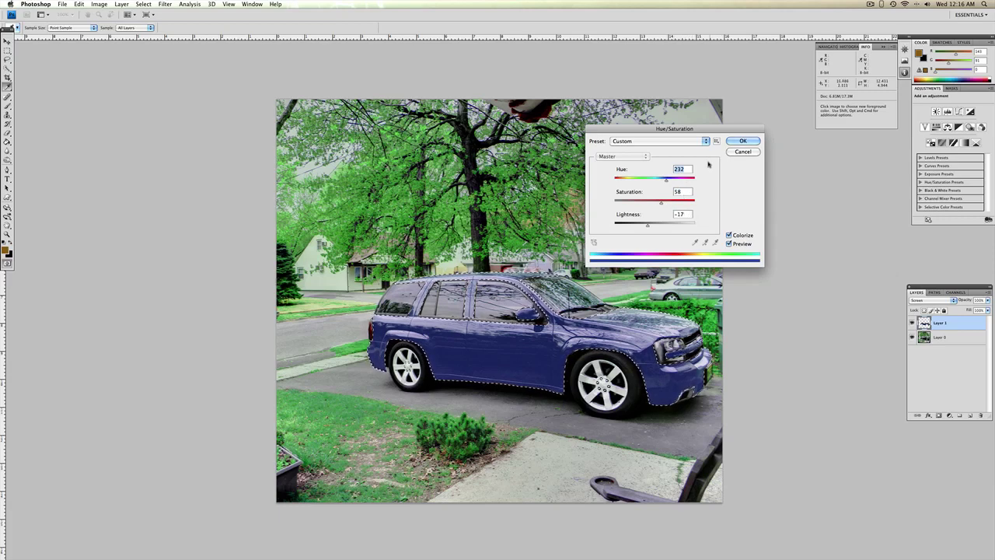
Apply the blue colorize, then deselect and reselect the car body outline
click(743, 142)
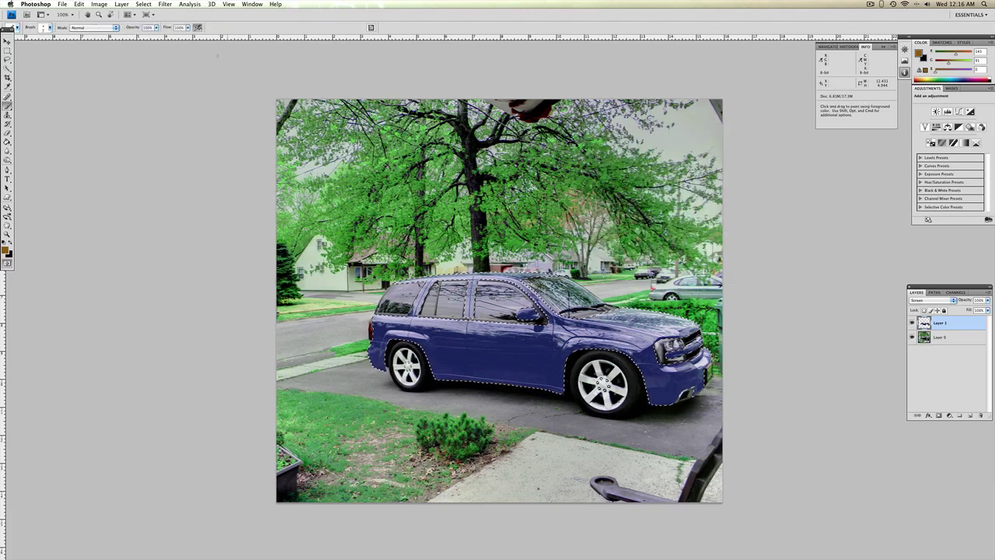
click(143, 3)
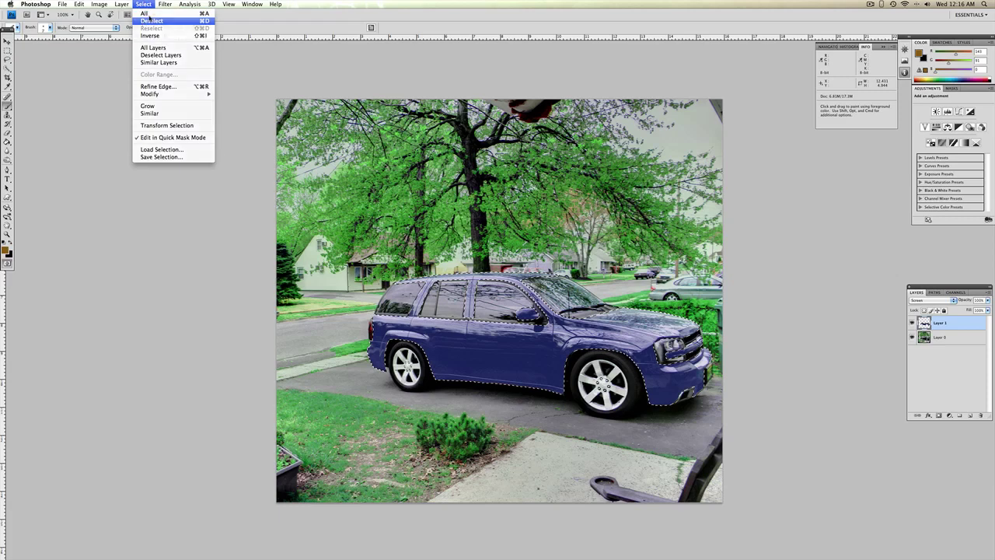
click(146, 19)
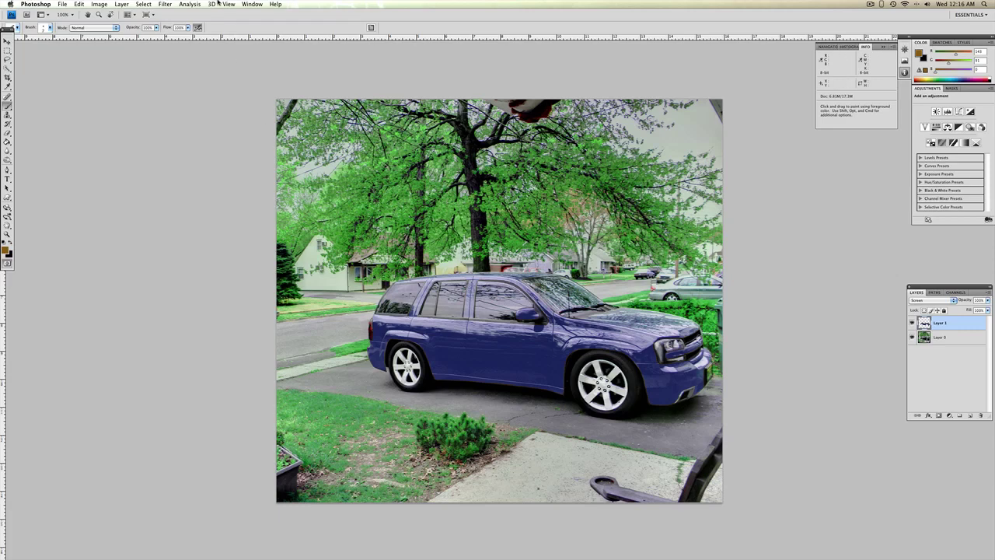
click(147, 3)
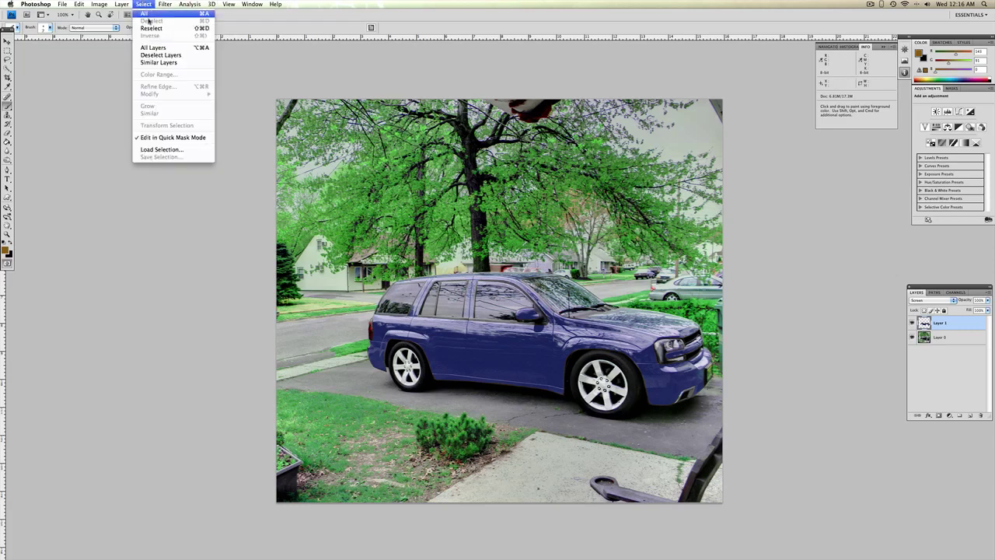
click(154, 29)
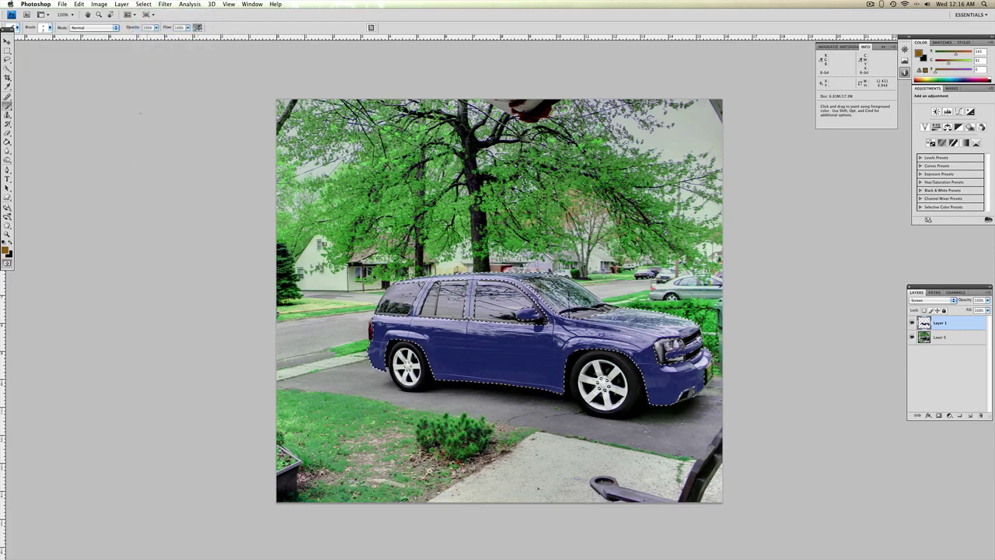
click(98, 4)
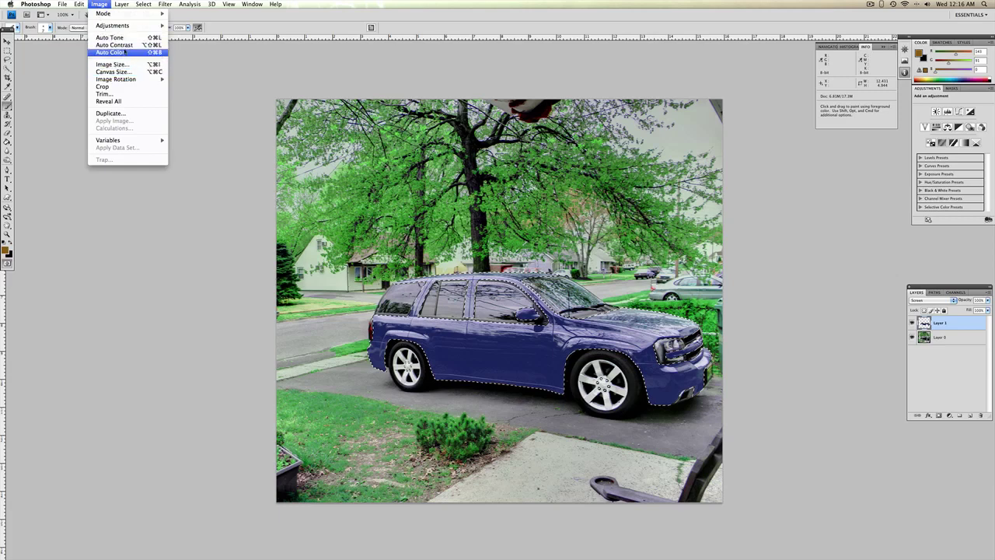
Apply Color Balance with midtones +6/+25/+32 and shadows -25/+28/-18
mouse_move(139, 27)
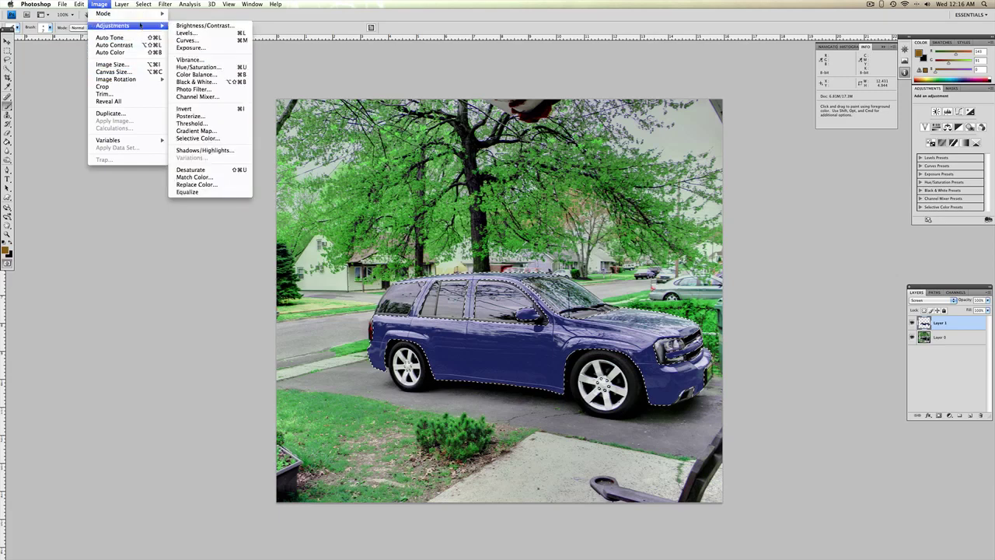
click(222, 79)
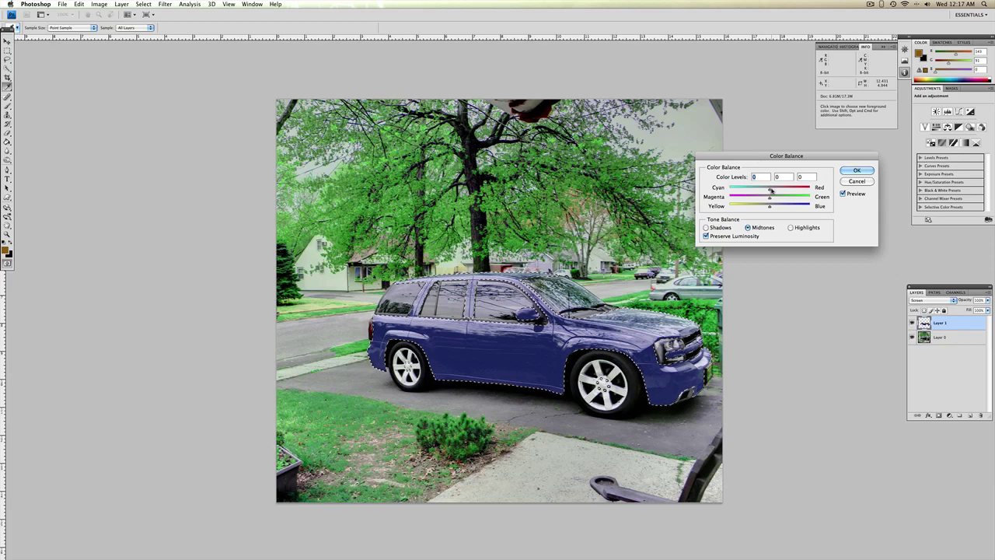
mouse_move(770, 191)
mouse_down()
mouse_move(756, 192)
mouse_move(785, 191)
mouse_move(771, 191)
mouse_move(770, 208)
mouse_move(784, 208)
mouse_move(773, 190)
mouse_up()
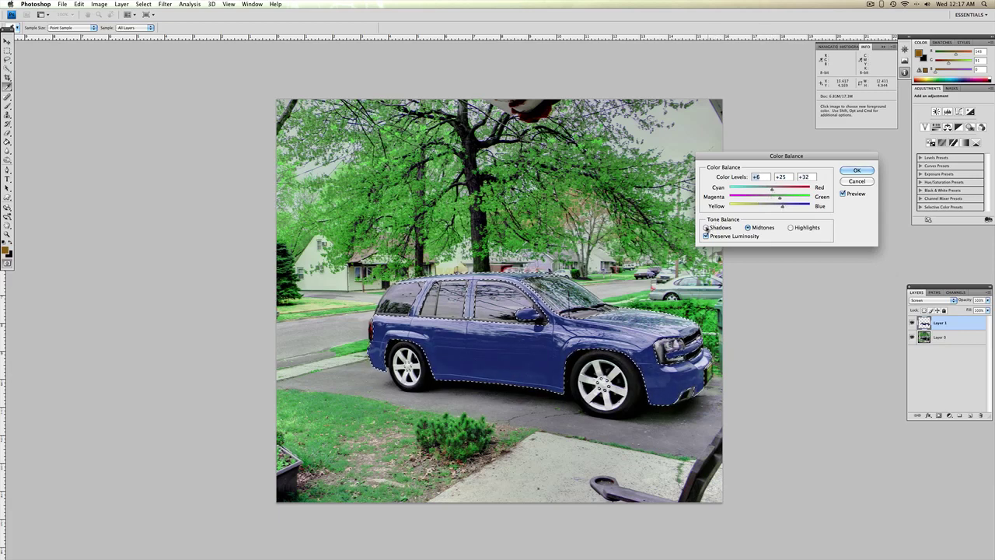
click(706, 227)
mouse_move(771, 190)
mouse_down()
mouse_move(760, 191)
mouse_move(780, 197)
mouse_move(772, 209)
mouse_move(740, 204)
mouse_move(774, 204)
mouse_move(762, 203)
mouse_up()
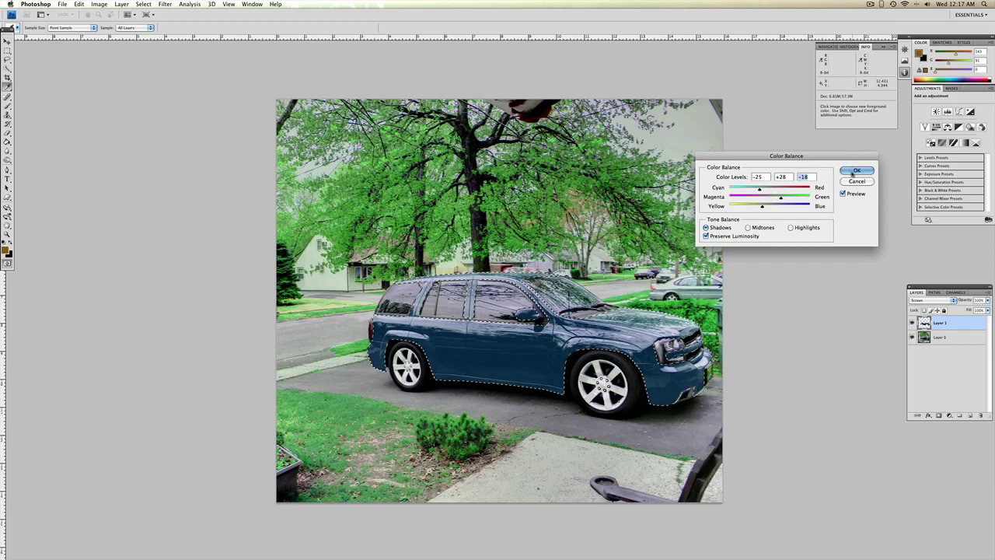
click(856, 170)
Boost the car's Vibrance to +36 and Saturation to +28
click(108, 5)
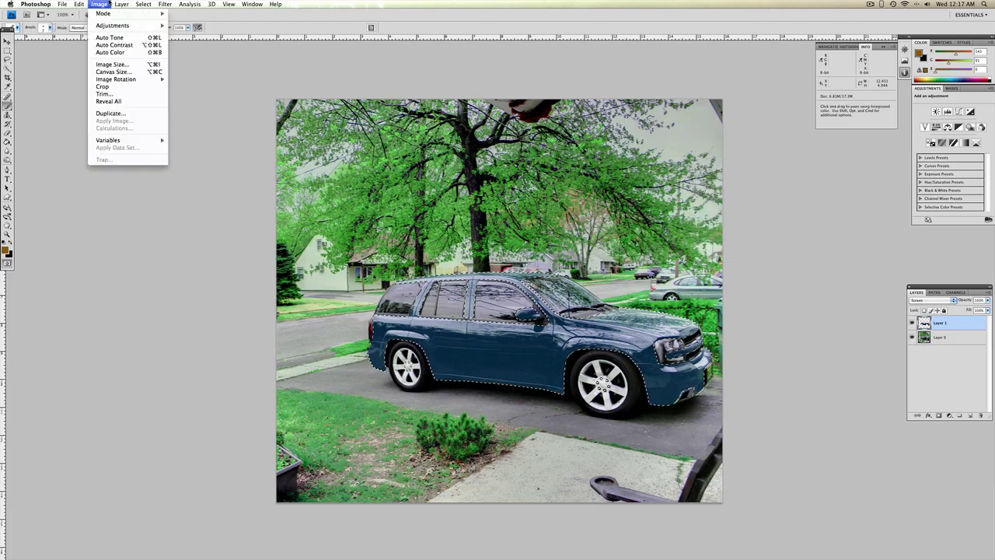
mouse_move(115, 27)
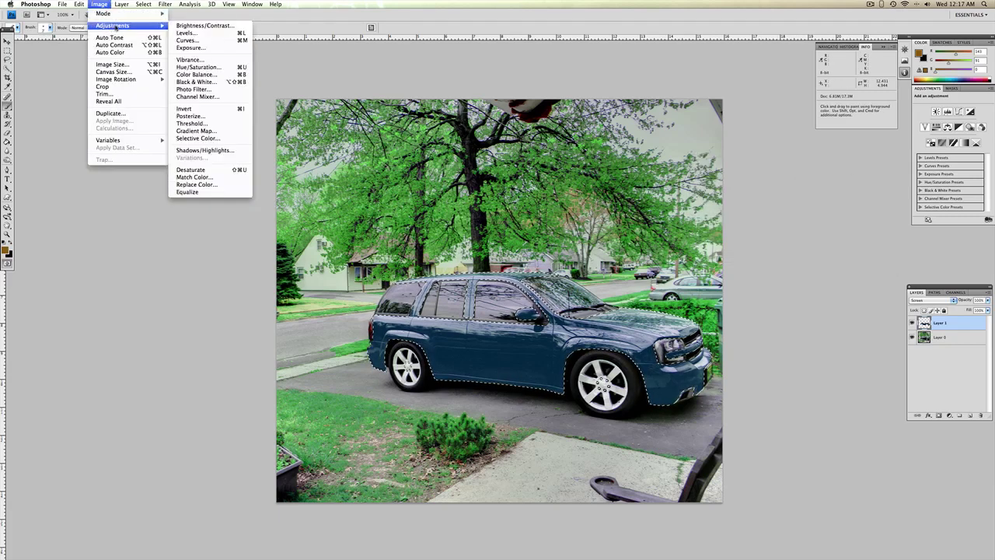
click(209, 60)
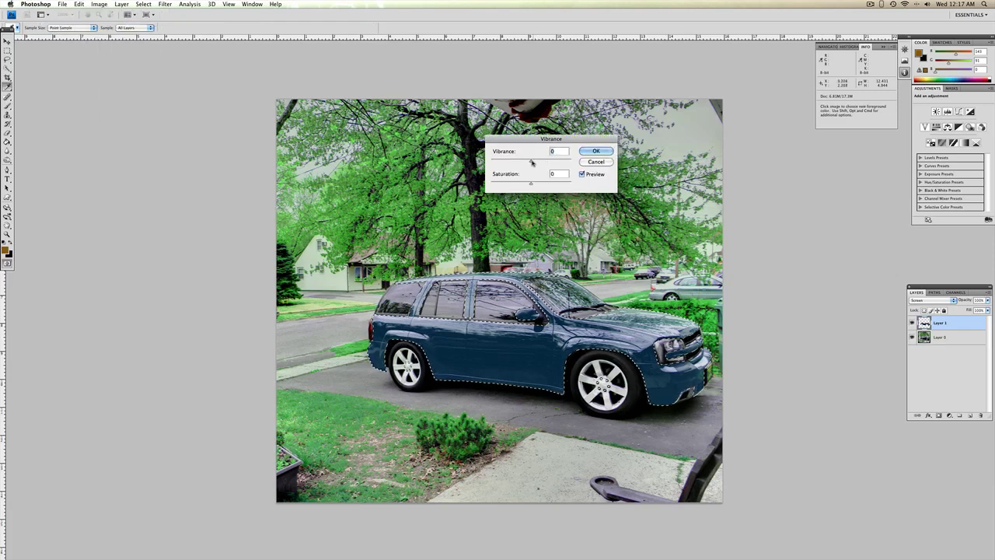
drag(533, 162, 543, 186)
click(596, 150)
key(b)
click(99, 3)
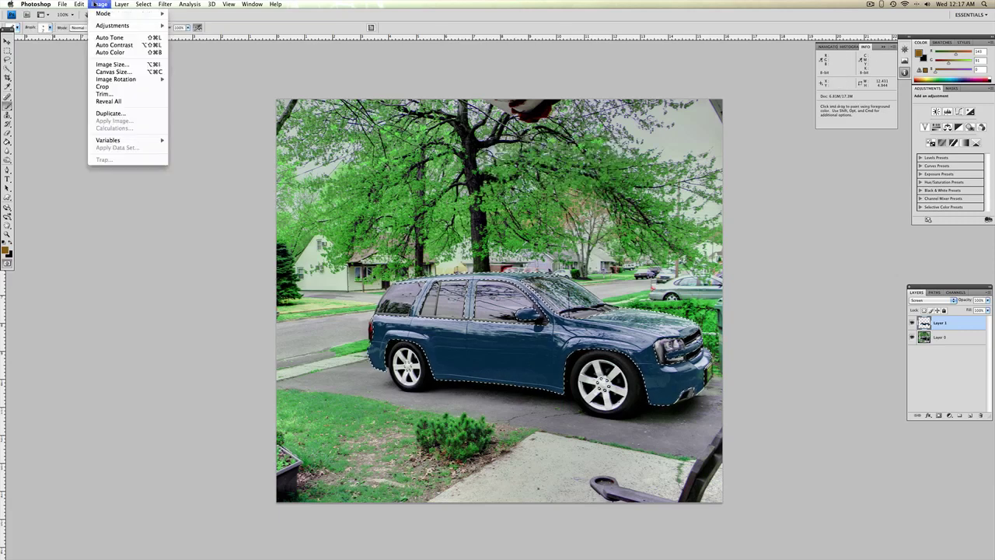
mouse_move(133, 27)
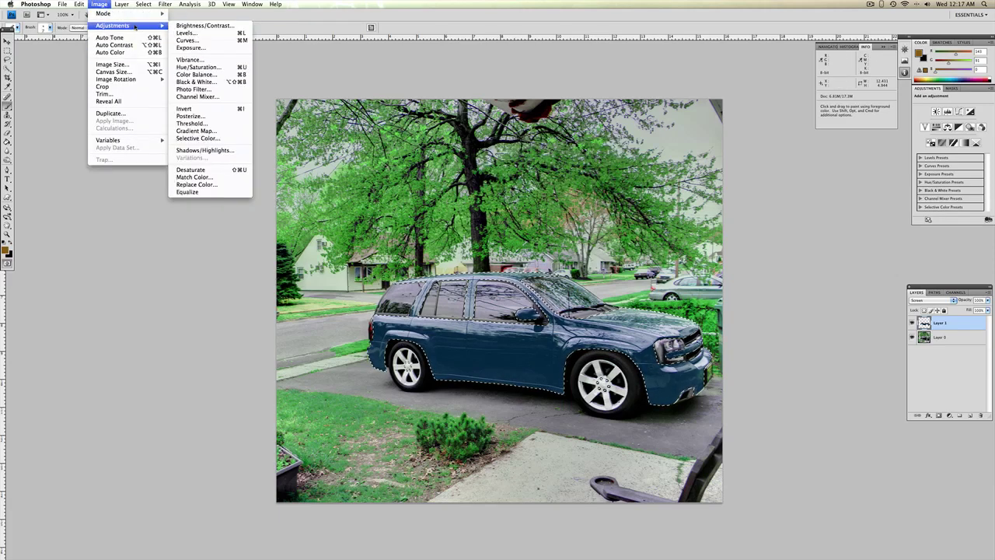
In Channel Mixer, set the Blue output to Red +9, Green +12, Blue +92
click(220, 98)
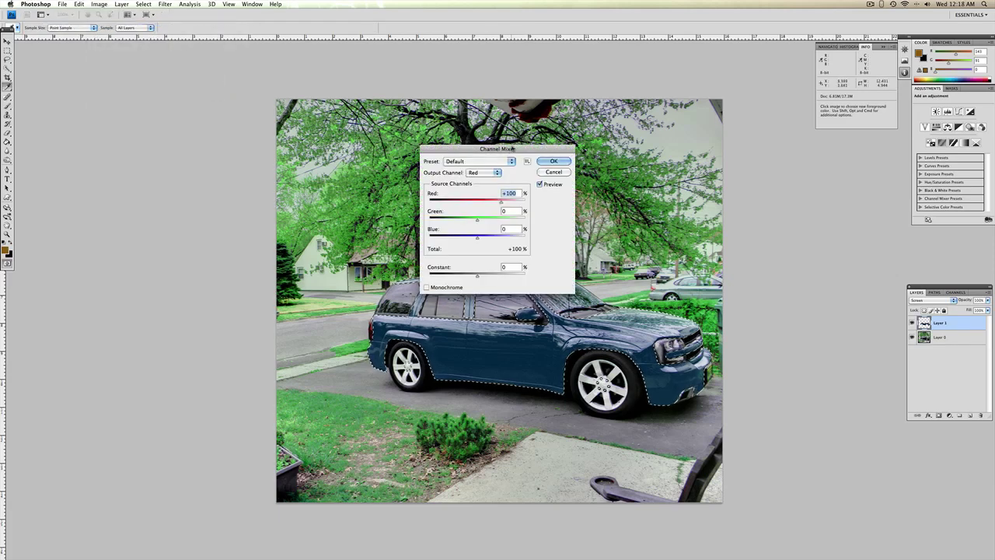
drag(511, 147, 671, 124)
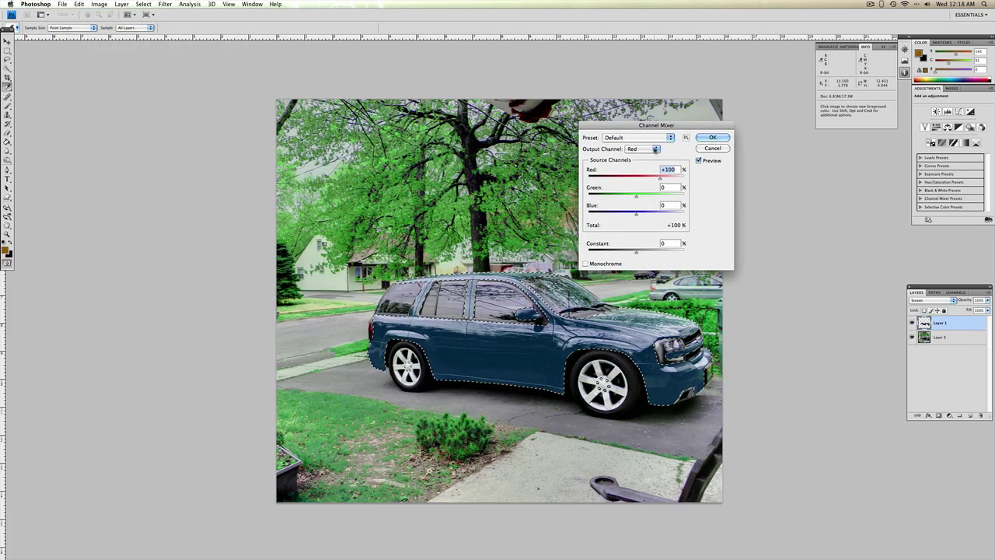
click(655, 149)
click(645, 167)
drag(660, 213, 638, 179)
click(712, 138)
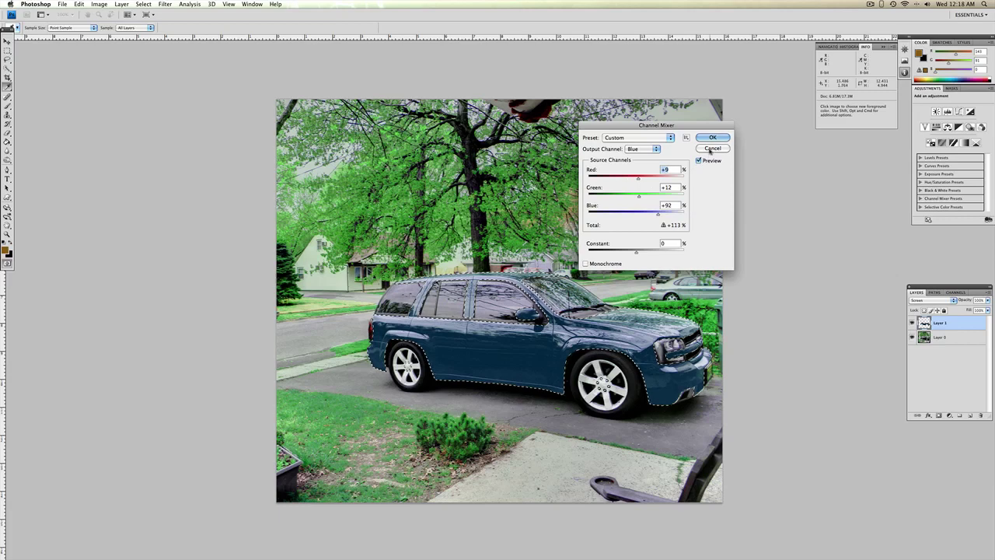
key(b)
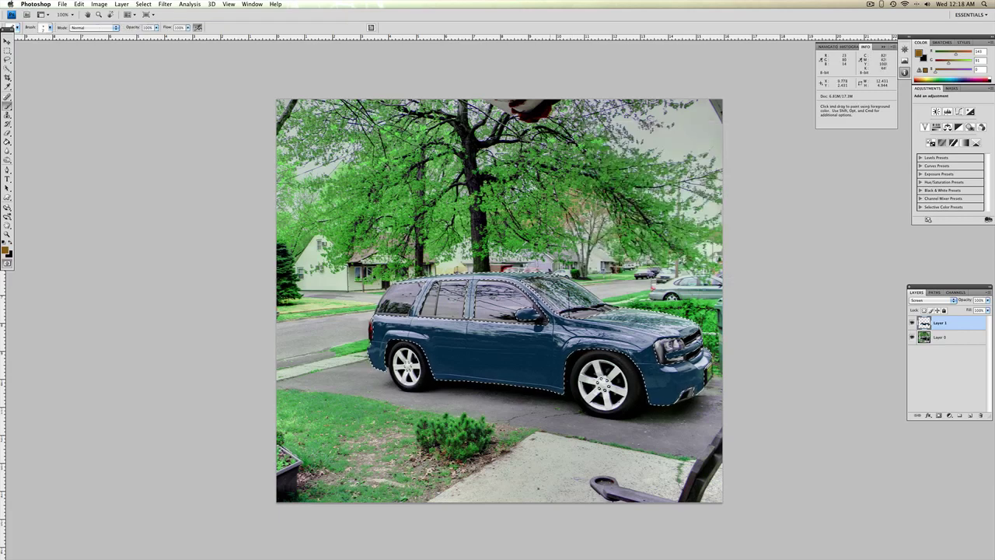